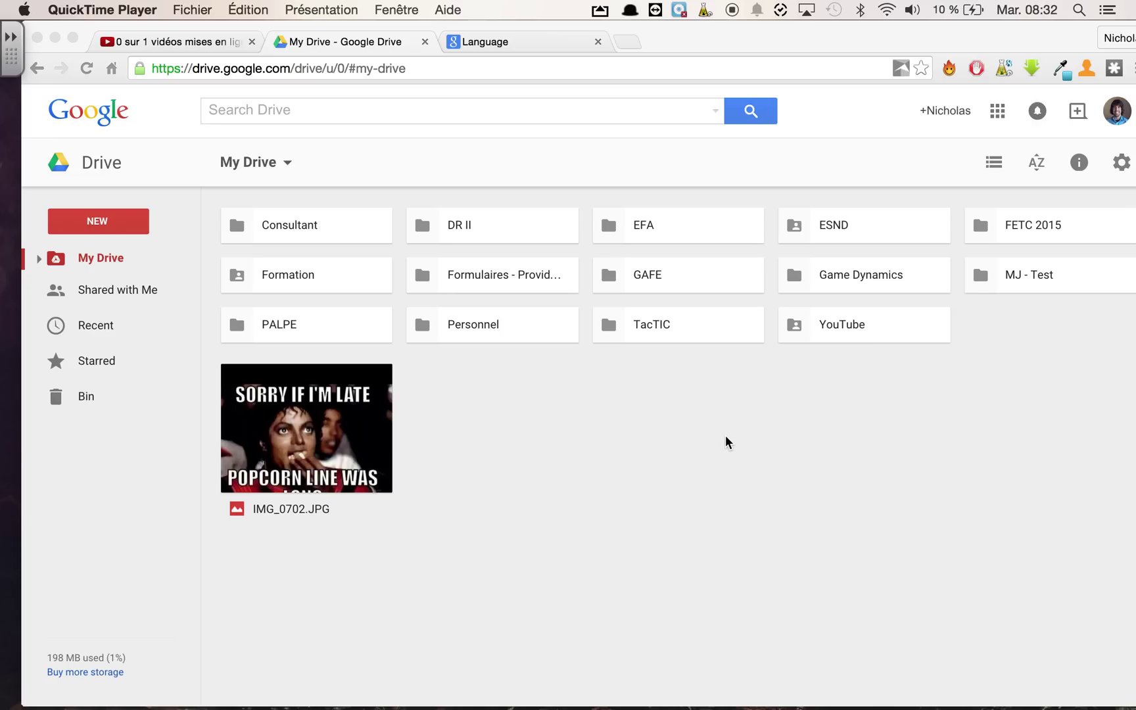
Select the TacTIC folder, view its actions menu, then dismiss it and deselect.
{"action": "left_click", "coordinate": [676, 326]}
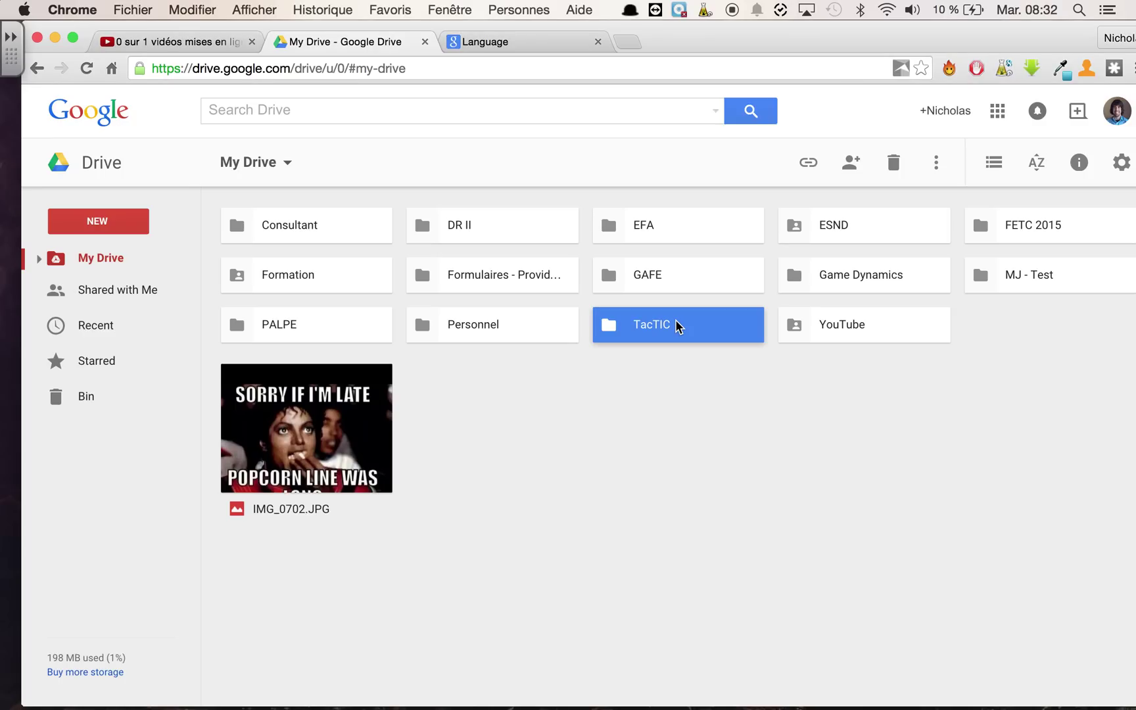
{"action": "right_click", "coordinate": [676, 325]}
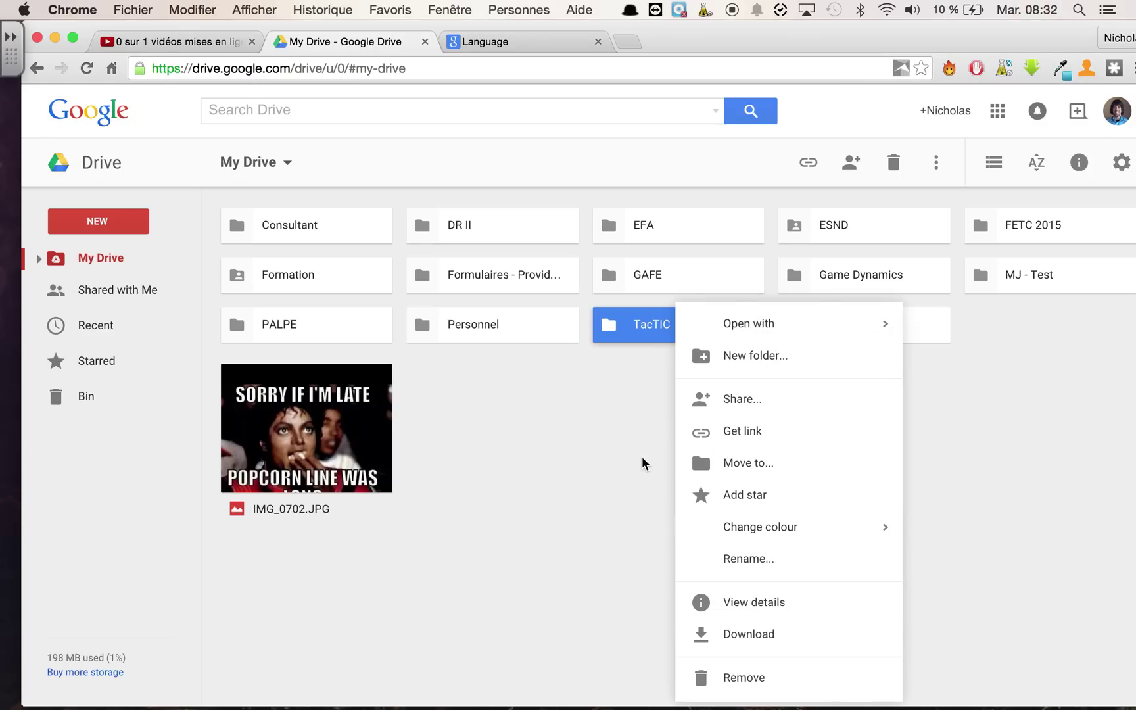
{"action": "left_click", "coordinate": [592, 432]}
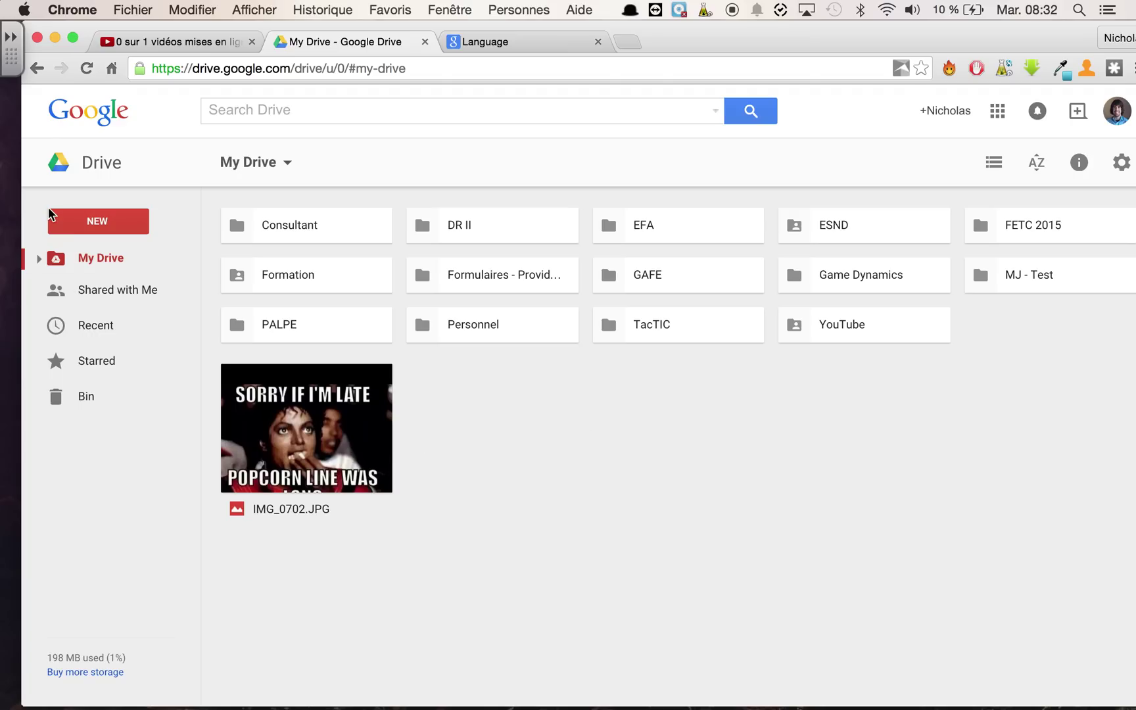
Create a 'Youtube - TEST' folder, move IMG_0702.JPG into it, and open the New menu.
{"action": "left_click", "coordinate": [96, 221]}
{"action": "left_click", "coordinate": [89, 255]}
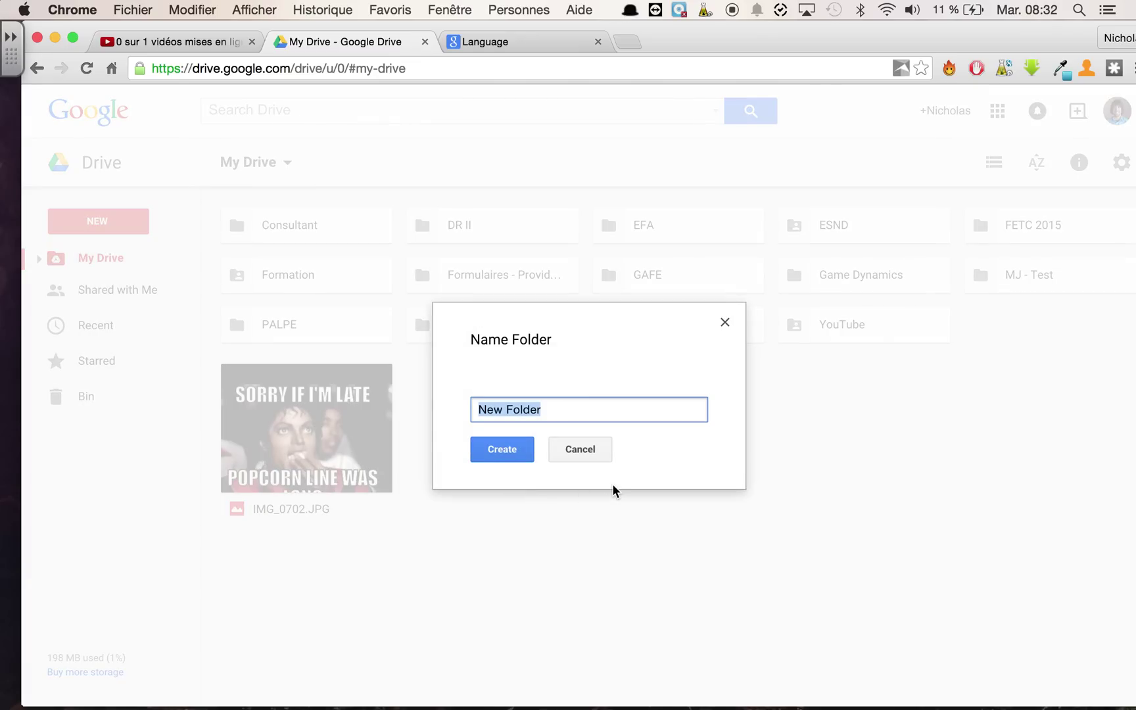
{"action": "type", "text": "Youtube "}
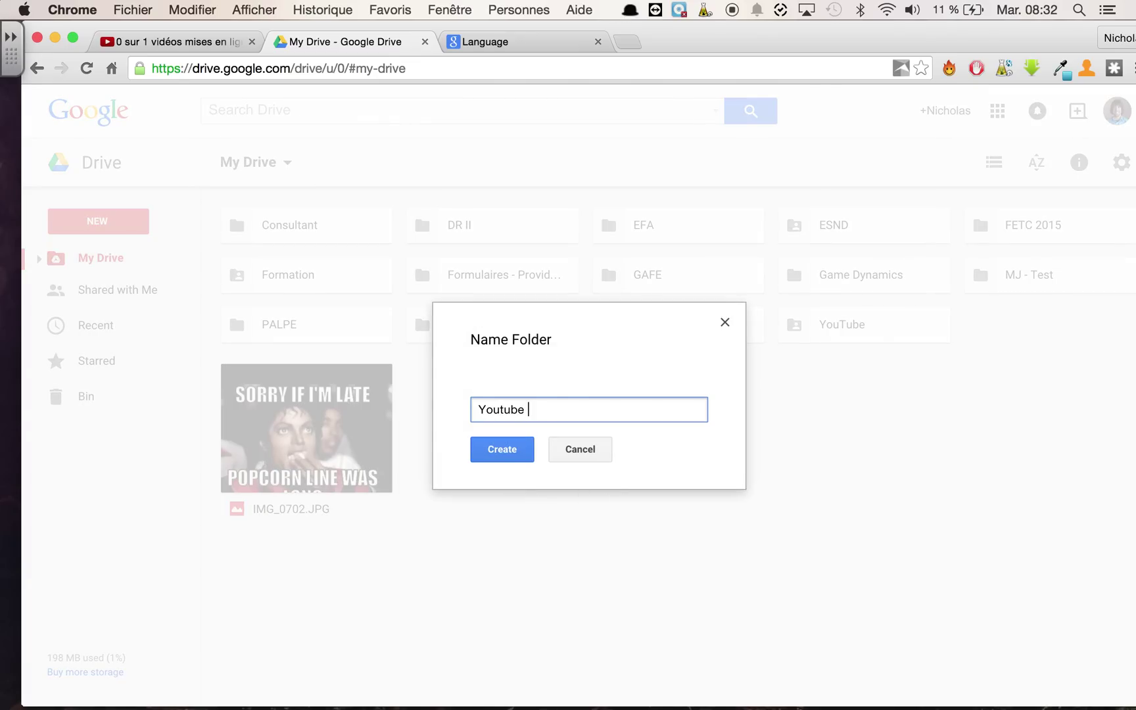
{"action": "type", "text": "- TEST"}
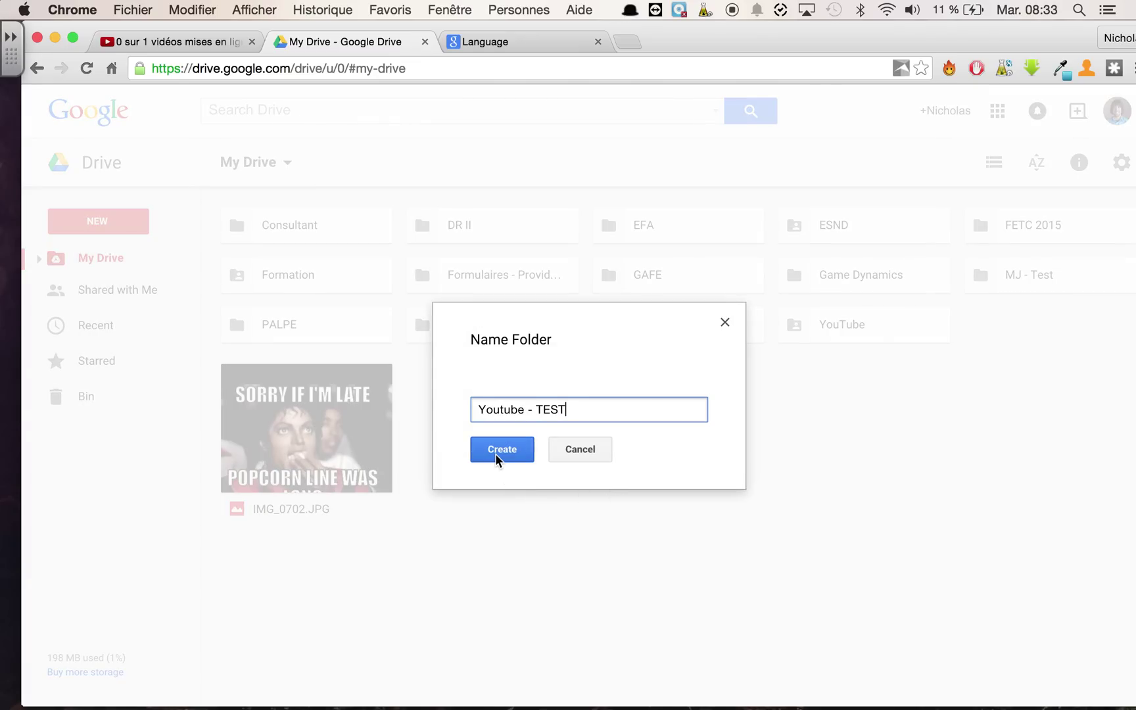
{"action": "left_click", "coordinate": [495, 455]}
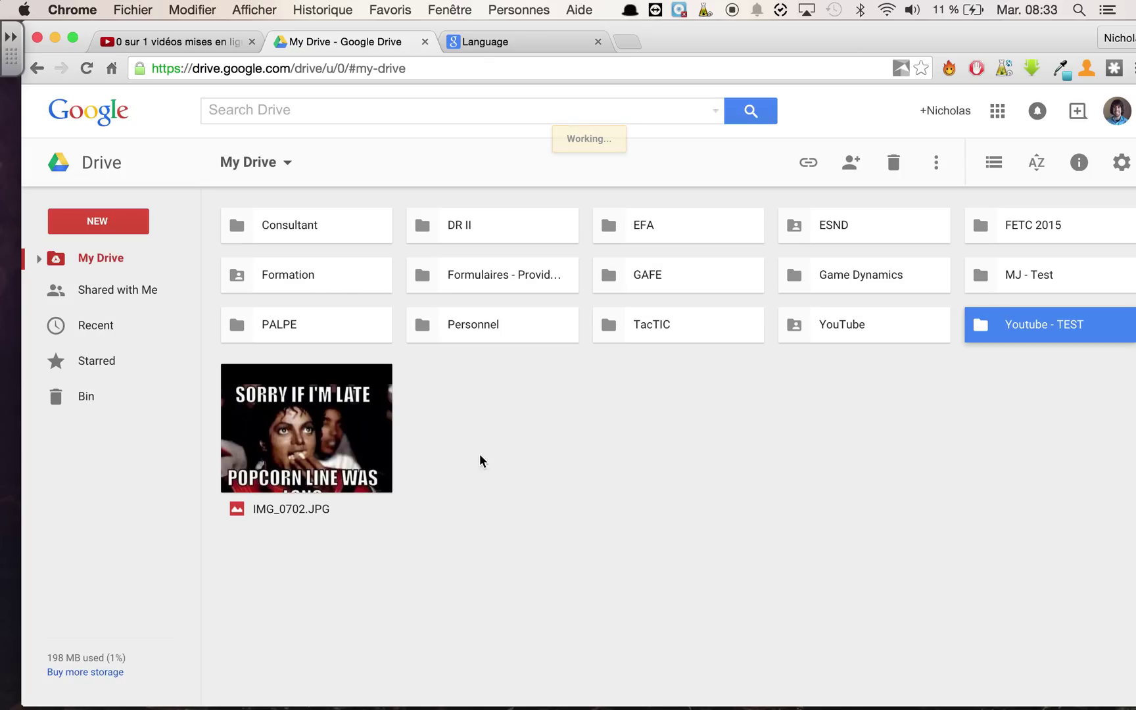
{"action": "mouse_move", "coordinate": [293, 509]}
{"action": "left_mouse_down"}
{"action": "mouse_move", "coordinate": [862, 459]}
{"action": "mouse_move", "coordinate": [1010, 327]}
{"action": "left_mouse_up"}
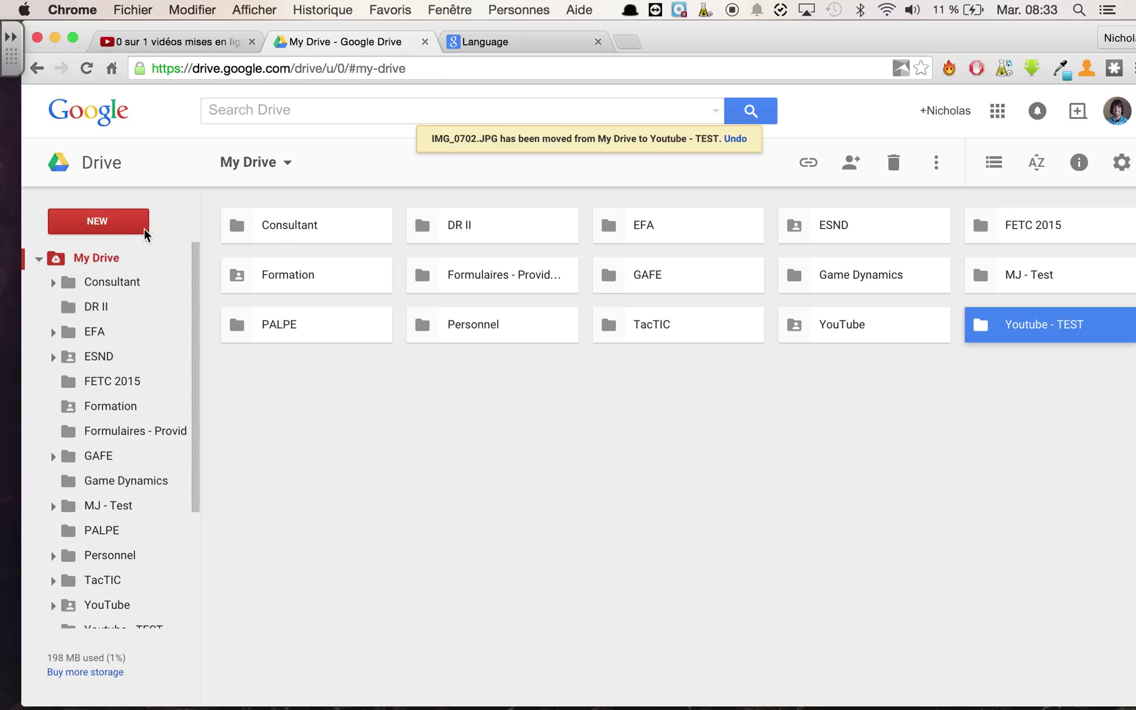
{"action": "left_click", "coordinate": [126, 224]}
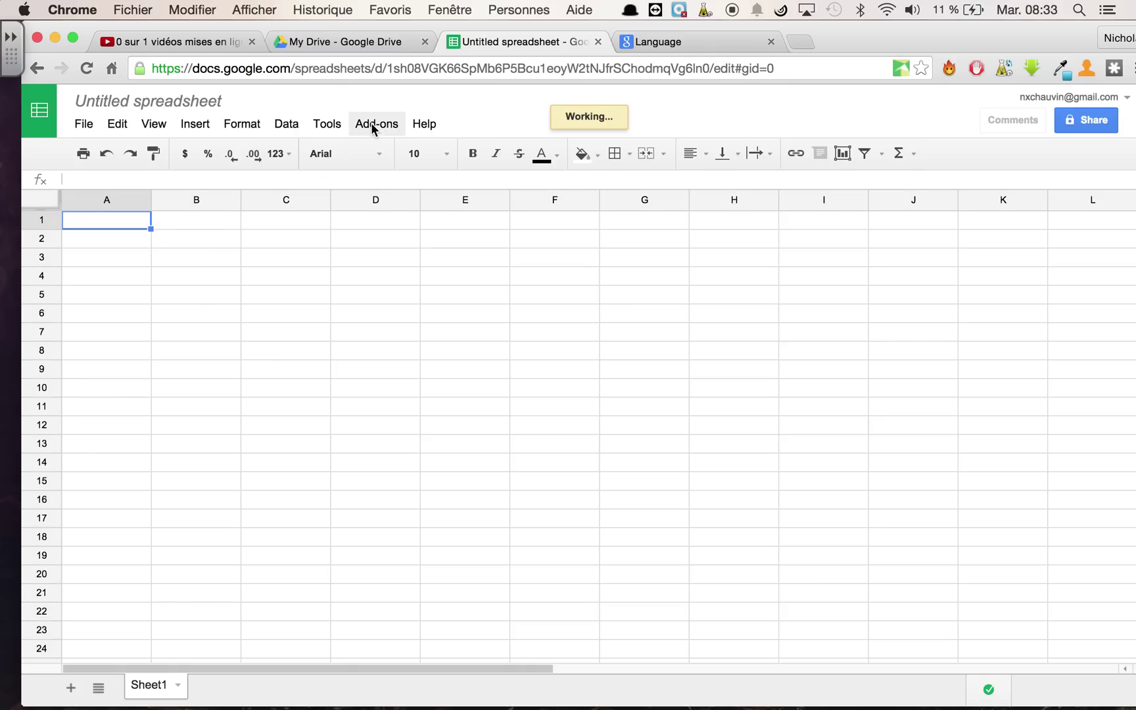
Search the Google Sheets add-on store for 'copy folder', correcting a typo.
{"action": "left_click", "coordinate": [373, 124]}
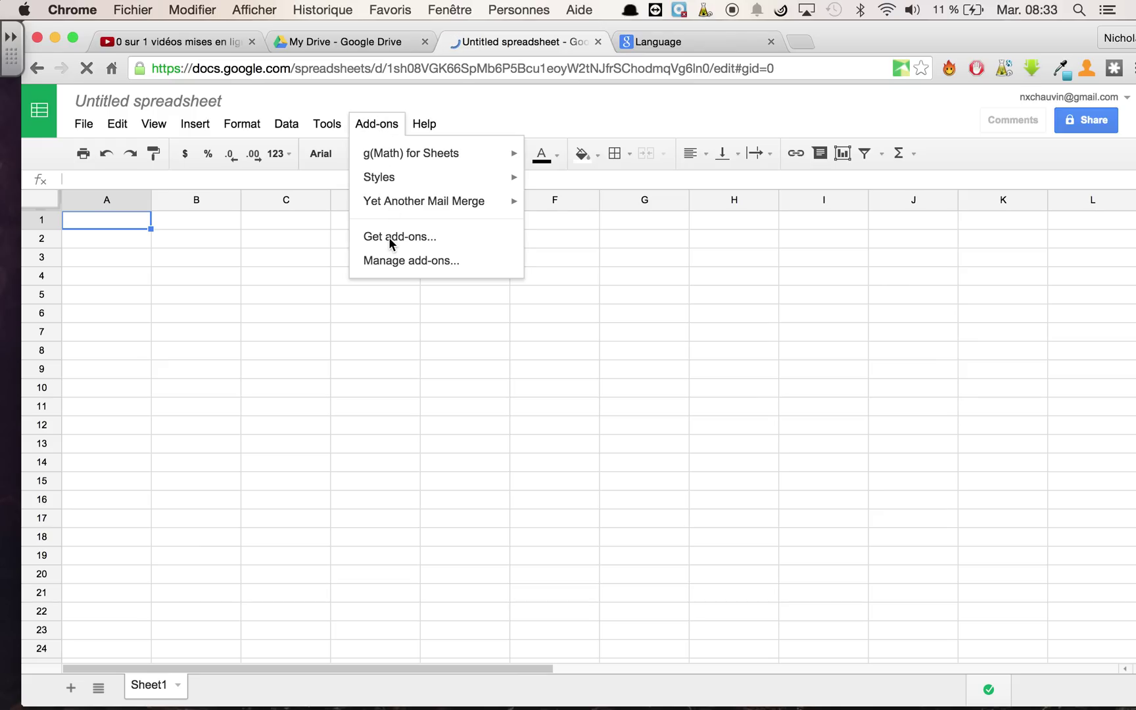
{"action": "left_click", "coordinate": [388, 237]}
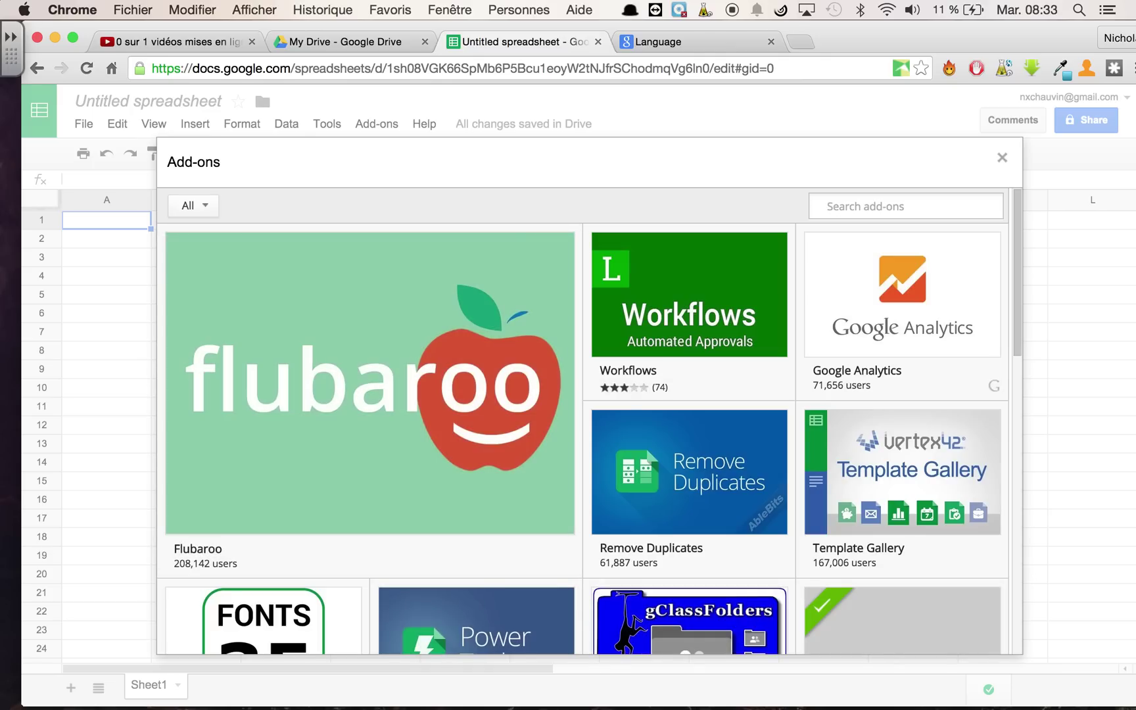
{"action": "left_click", "coordinate": [882, 206]}
{"action": "type", "text": "cop"}
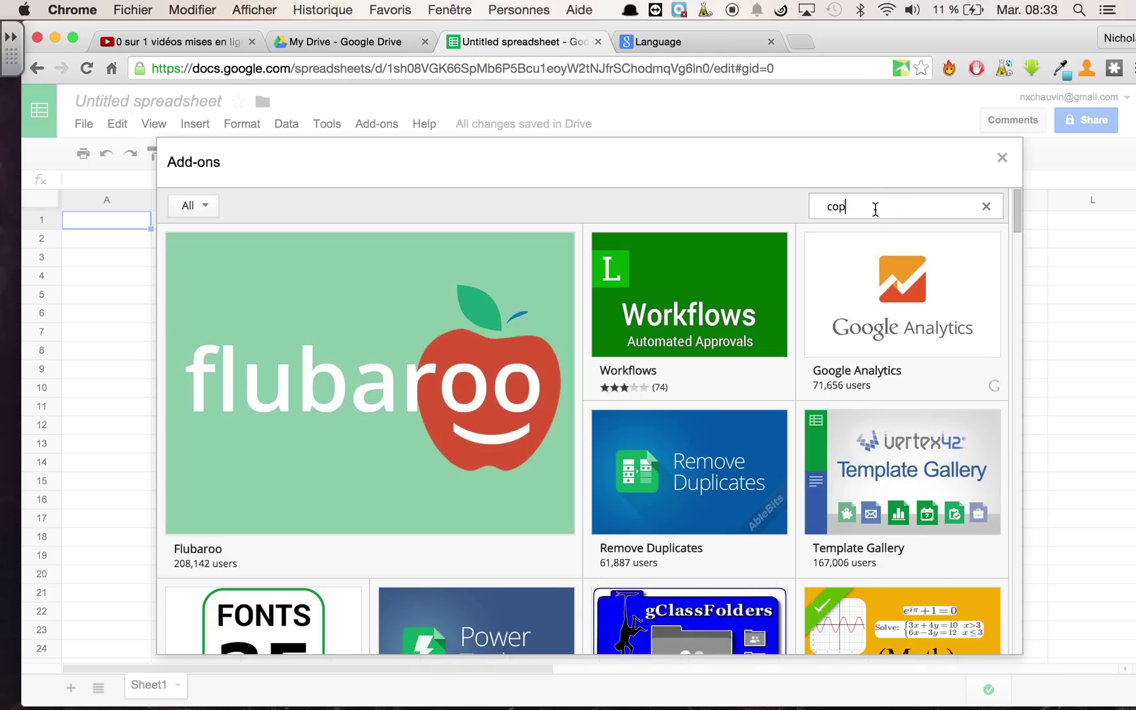
{"action": "type", "text": "y do"}
{"action": "key", "text": "BackSpace"}
{"action": "key", "text": "BackSpace"}
{"action": "type", "text": "folder"}
{"action": "key", "text": "Return"}
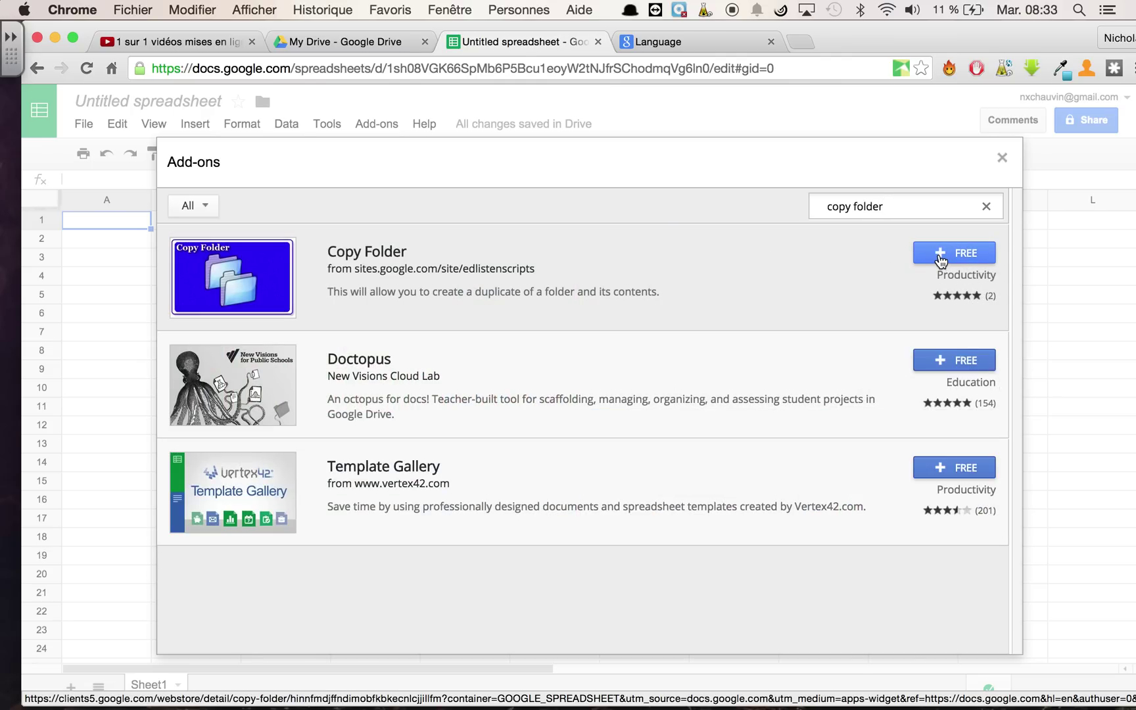
Add the free Copy Folder add-on and accept its Drive access permissions.
{"action": "left_click", "coordinate": [941, 256]}
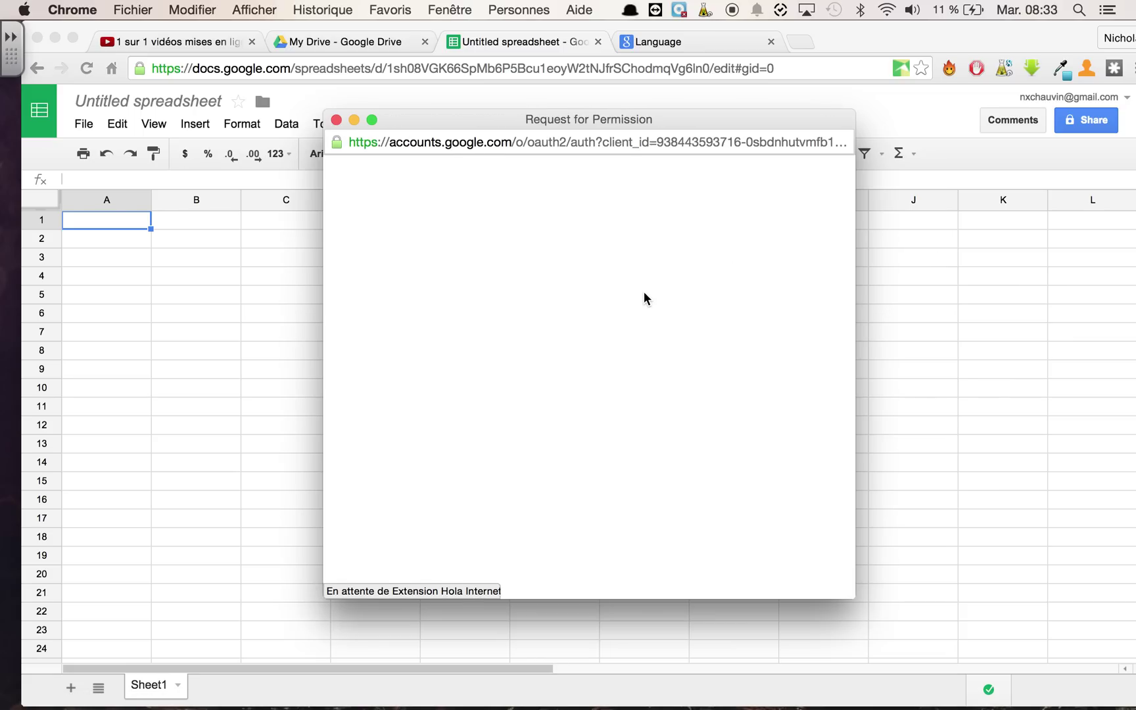
{"action": "scroll", "coordinate": [608, 377], "scroll_direction": "down", "scroll_amount": 5}
{"action": "scroll", "coordinate": [608, 376], "scroll_direction": "up", "scroll_amount": 2}
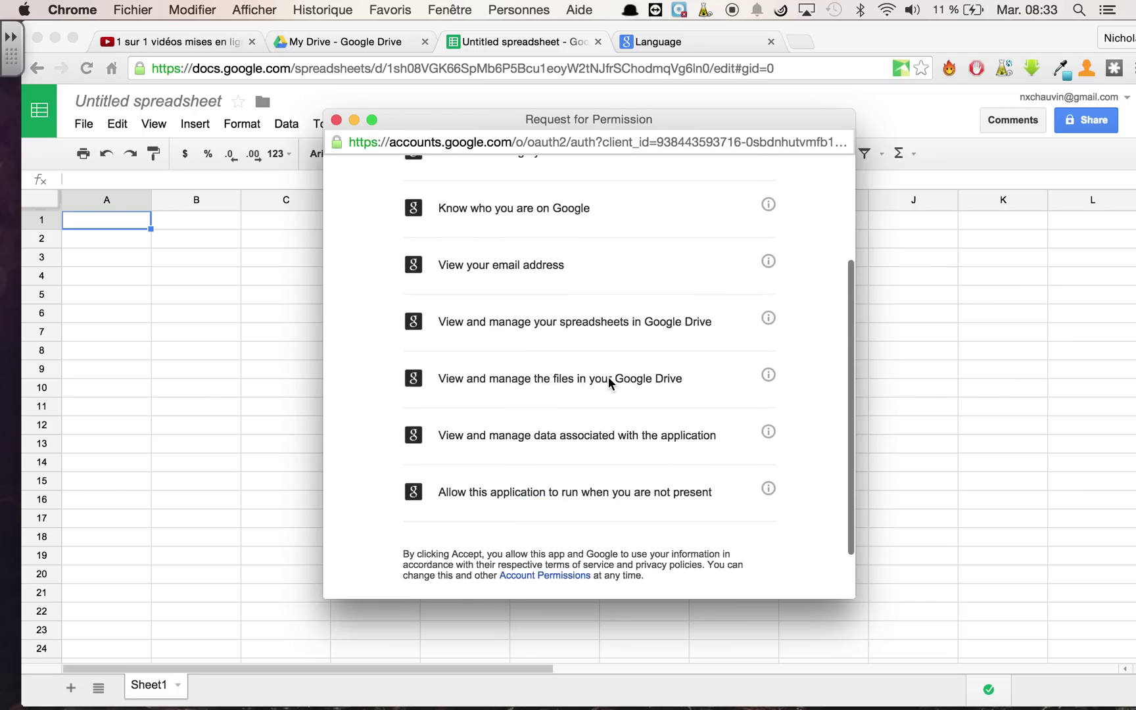
{"action": "scroll", "coordinate": [607, 377], "scroll_direction": "up", "scroll_amount": 4}
{"action": "scroll", "coordinate": [623, 382], "scroll_direction": "down", "scroll_amount": 5}
{"action": "left_click", "coordinate": [741, 552]}
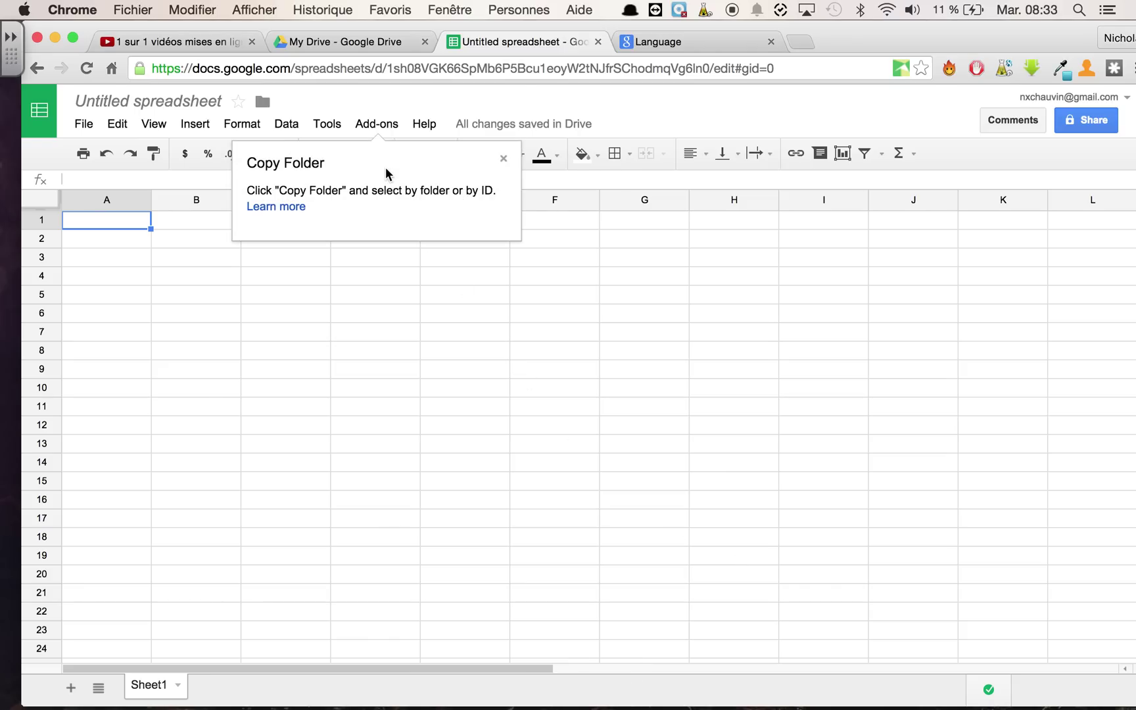
Use Copy Folder's Select by folder option to pick Youtube - TEST as the source.
{"action": "left_click", "coordinate": [375, 124]}
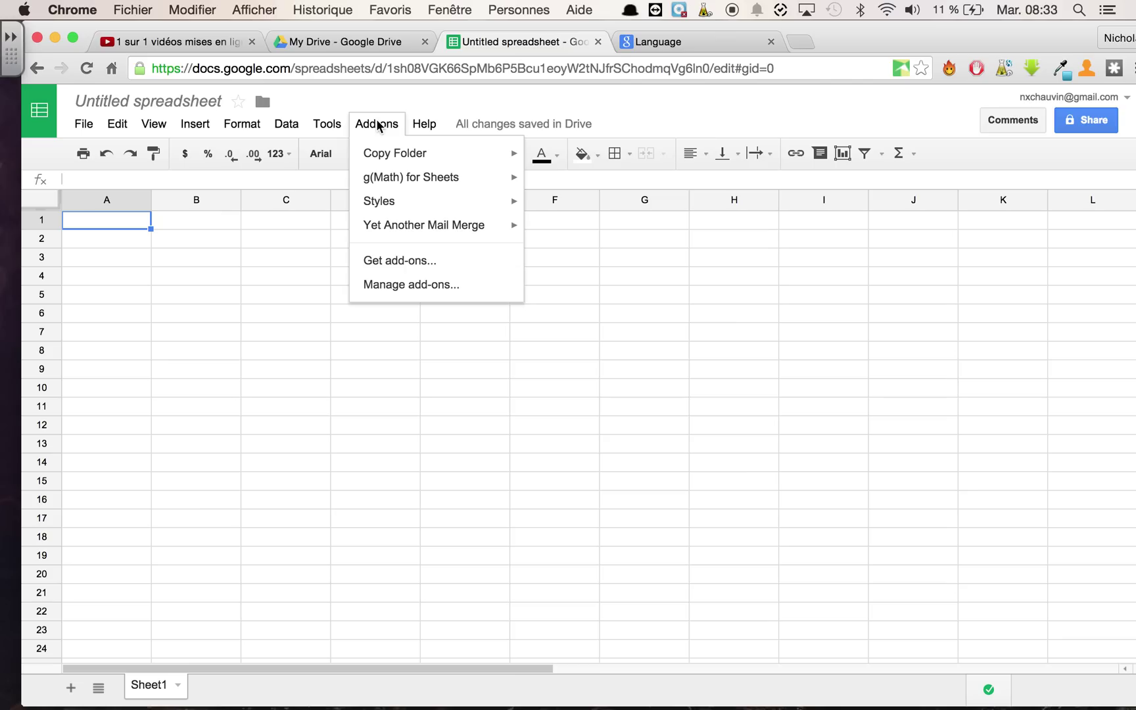
{"action": "mouse_move", "coordinate": [408, 153]}
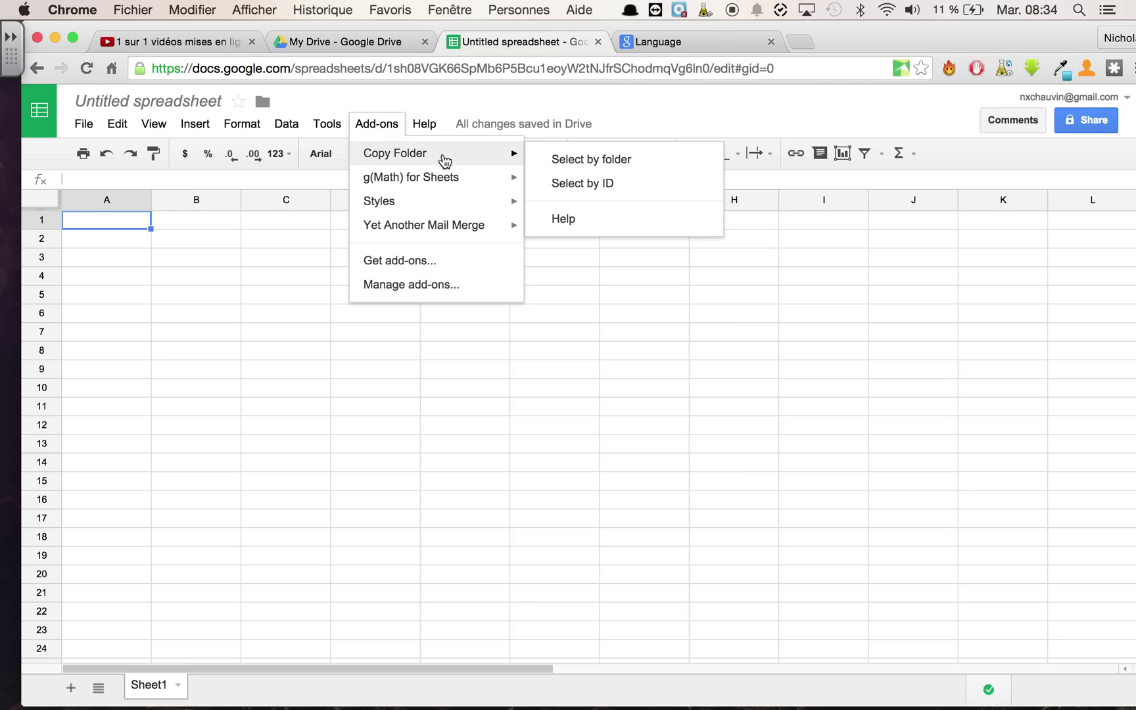
{"action": "left_click", "coordinate": [577, 158]}
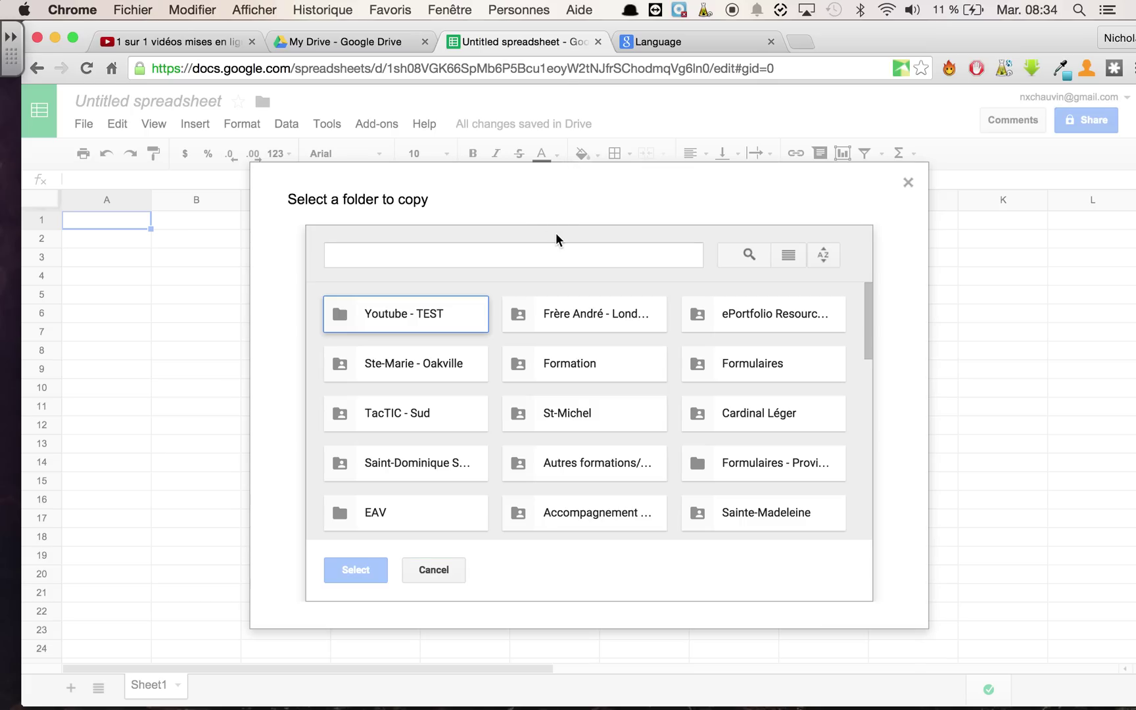
{"action": "left_click", "coordinate": [401, 317]}
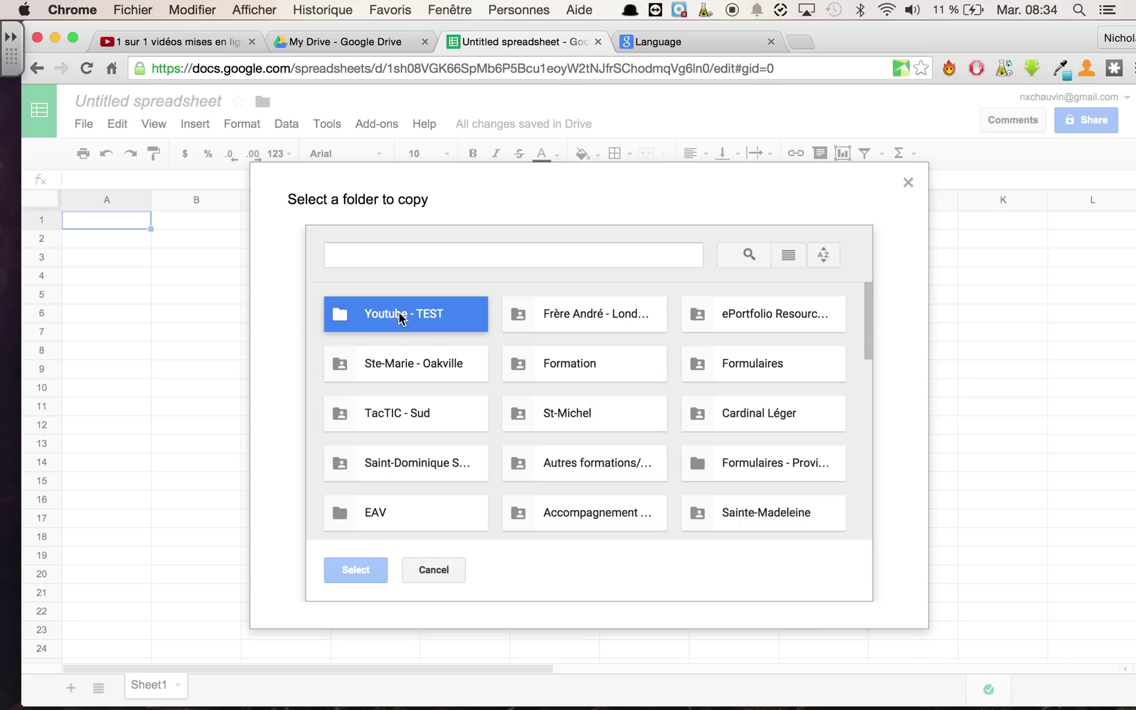
{"action": "left_click", "coordinate": [353, 570]}
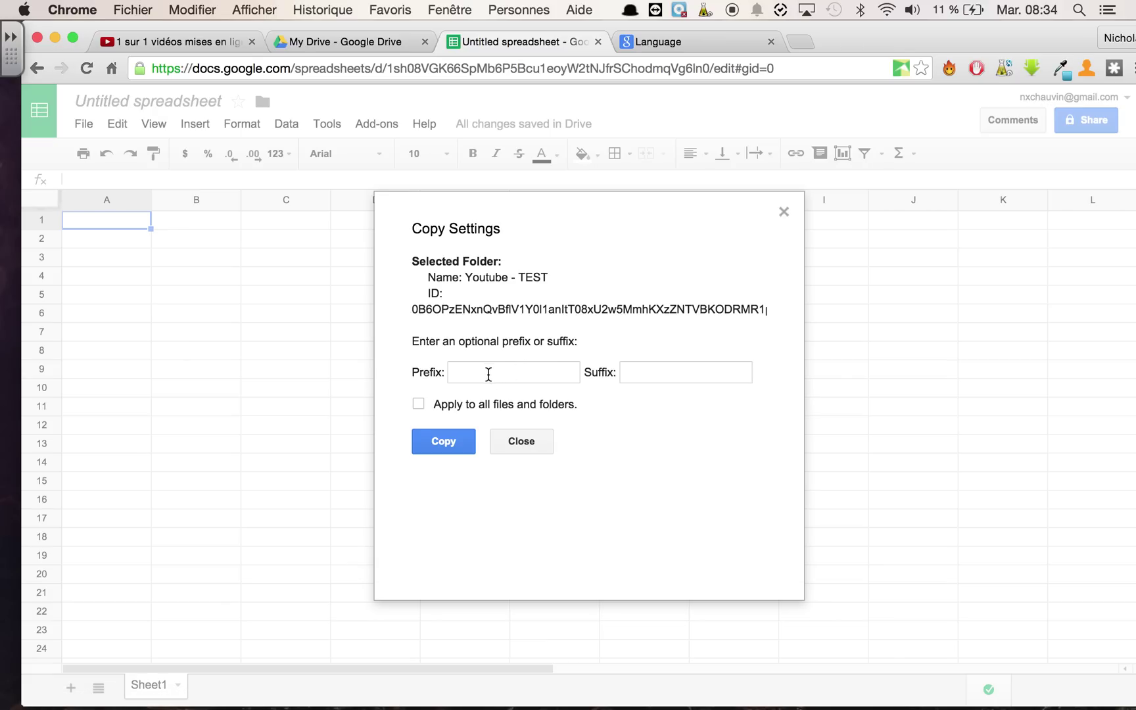
Enter the prefix 'nxchauvin - ' and run the folder copy.
{"action": "left_click", "coordinate": [487, 372]}
{"action": "type", "text": "nxchauvin "}
{"action": "type", "text": "-"}
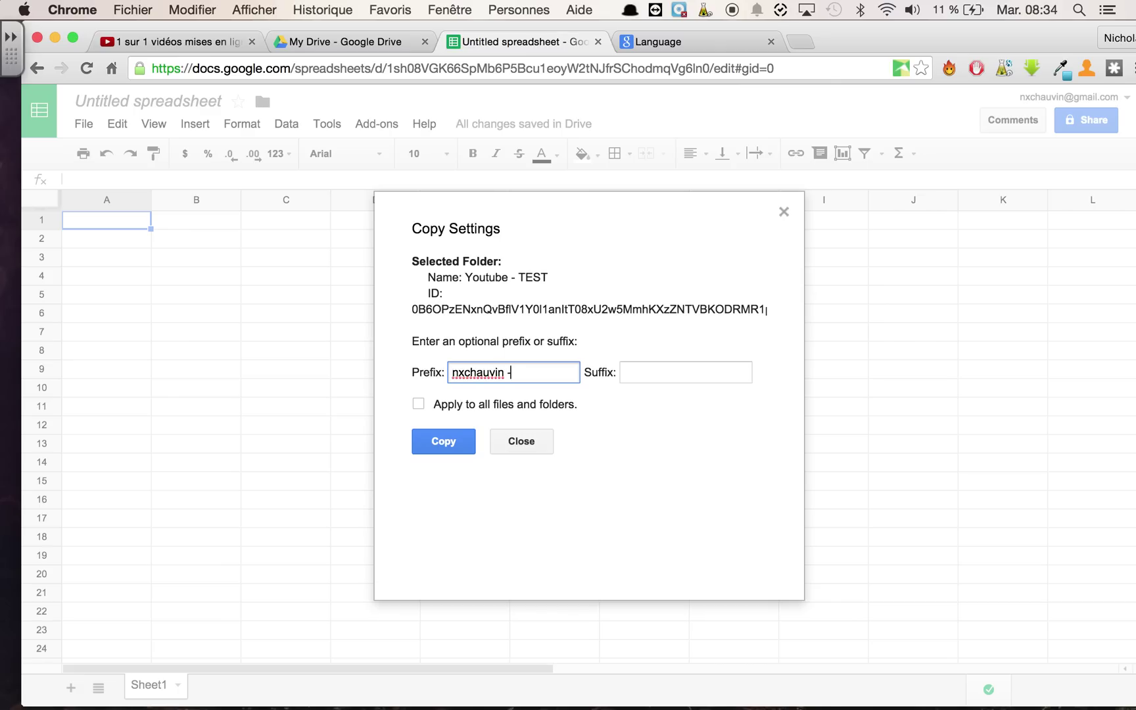
{"action": "left_click", "coordinate": [439, 444]}
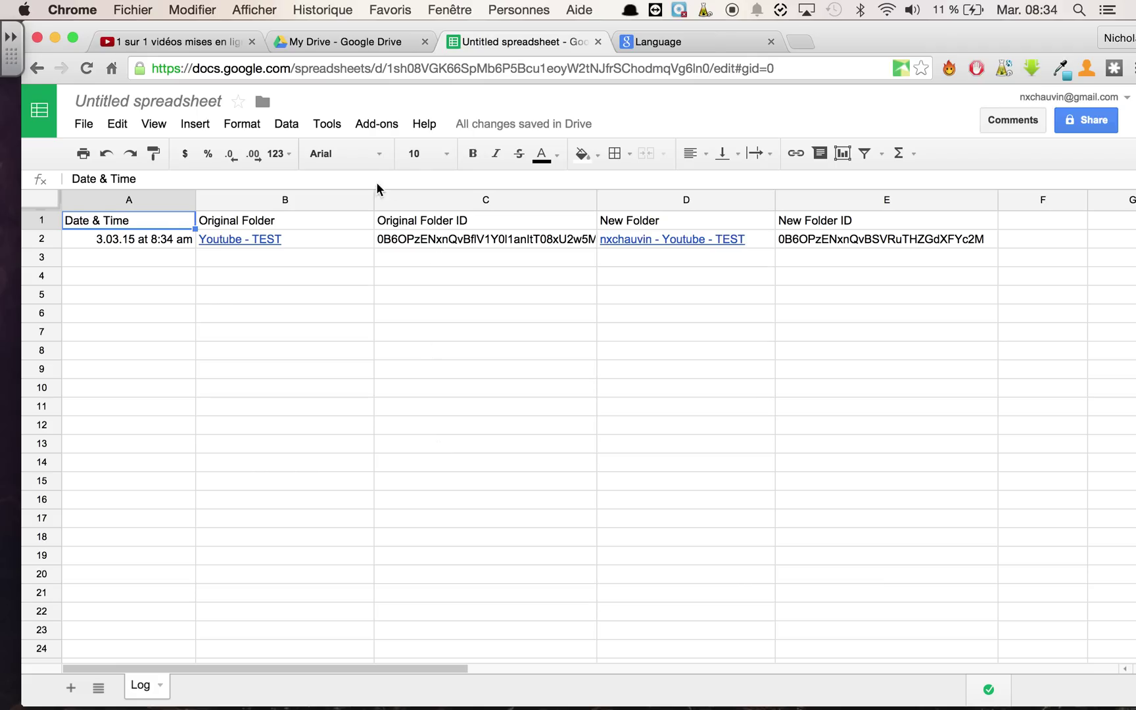
Check that the nxchauvin - Youtube - TEST folder in Drive holds IMG_0702.JPG, then go back to My Drive.
{"action": "left_click", "coordinate": [339, 42]}
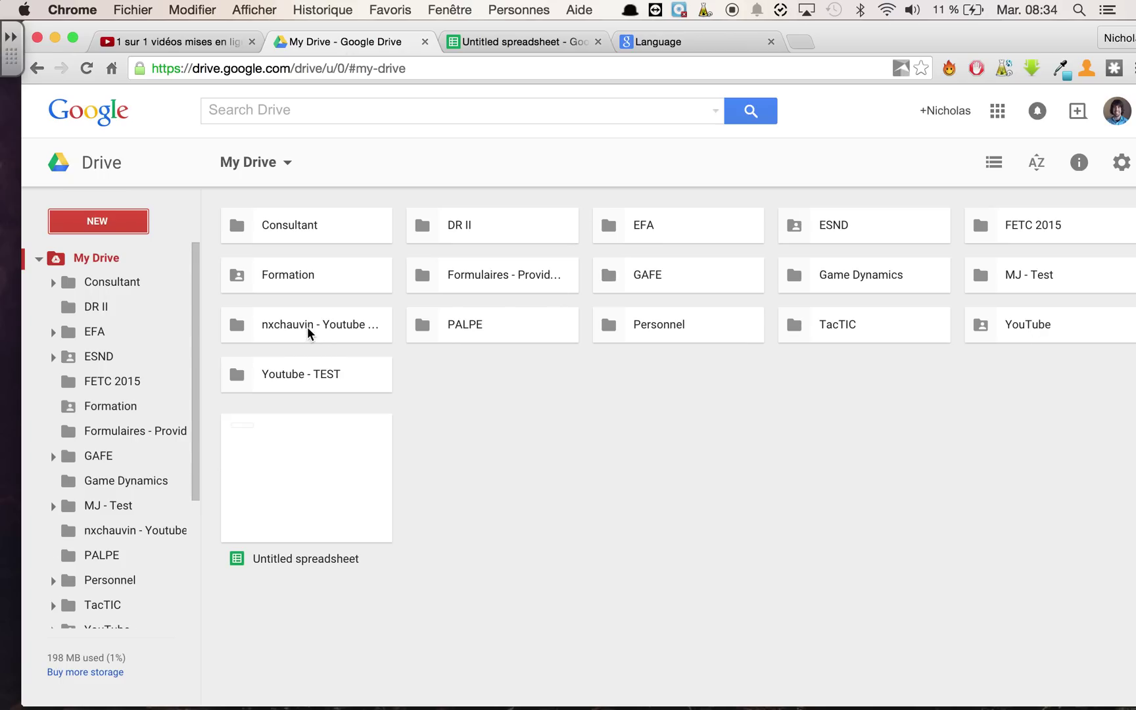
{"action": "double_click", "coordinate": [306, 327]}
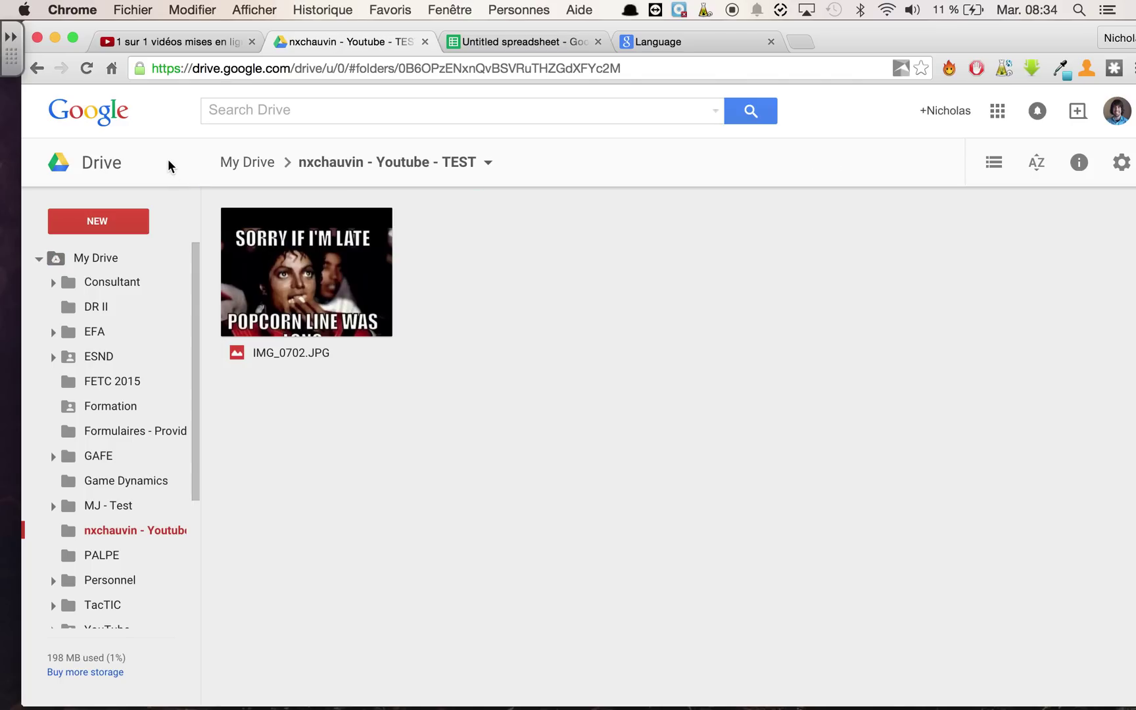
{"action": "left_click", "coordinate": [37, 68]}
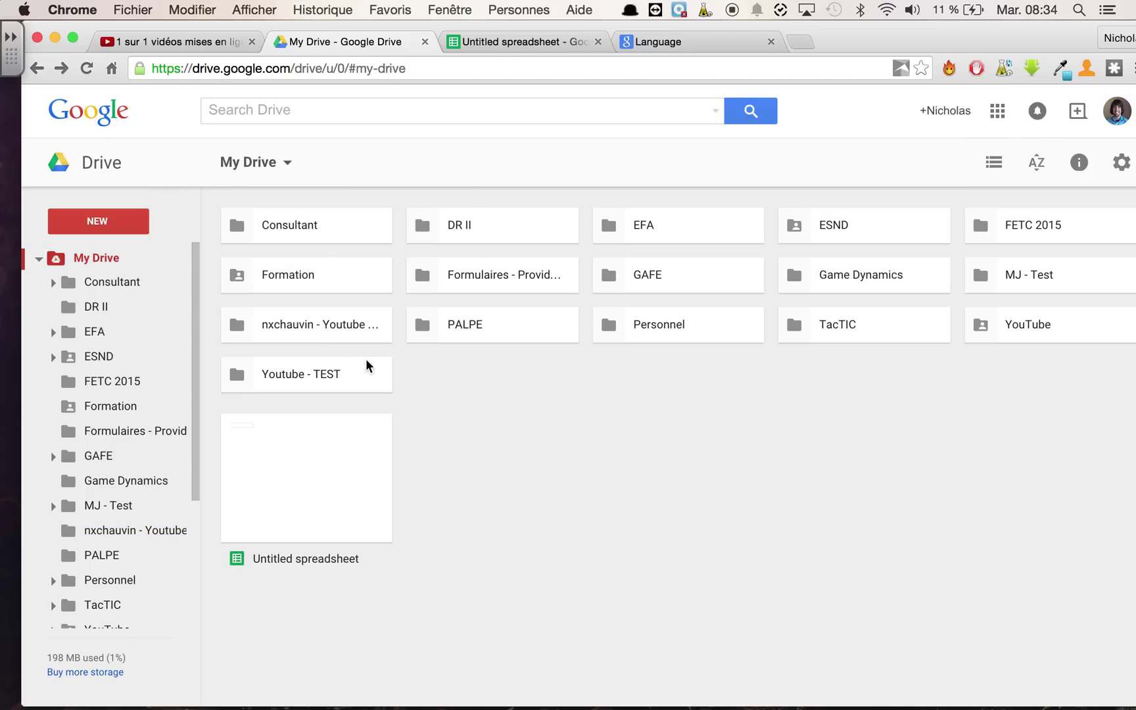